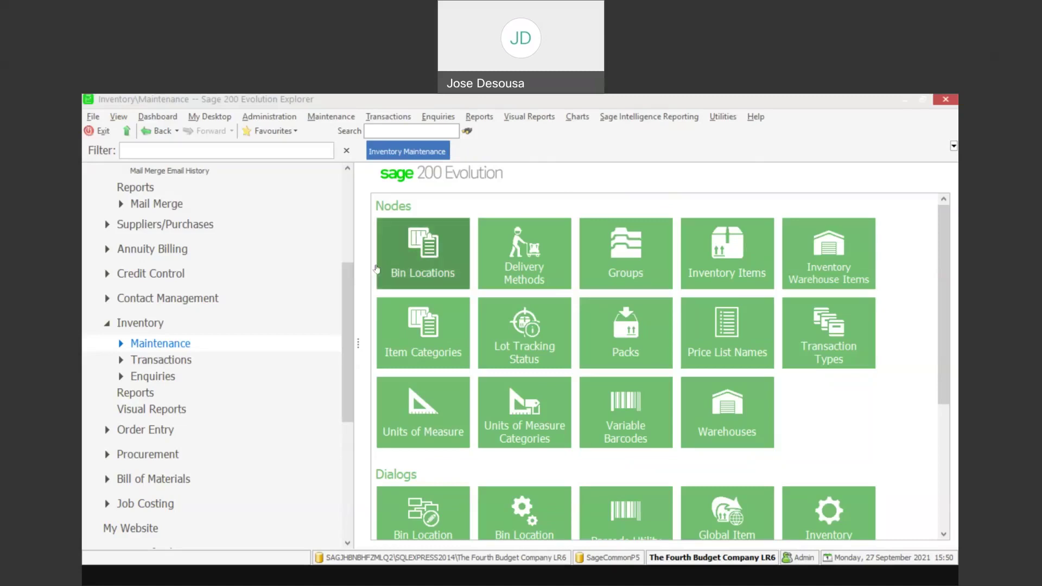
# Scroll the explorer tree and open Inventory > Transactions.
pyautogui.moveTo(350, 286); pyautogui.dragTo(350, 311)
pyautogui.click(233, 310)
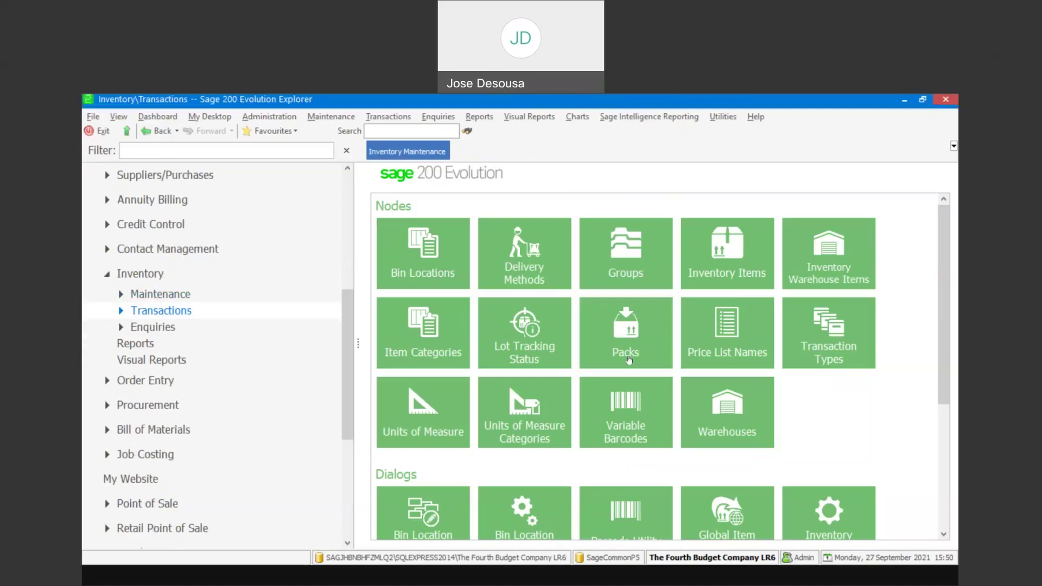
# Start a new inventory invoice from the Invoice tile in the Dialogs section.
pyautogui.scroll(-3, 949, 306)
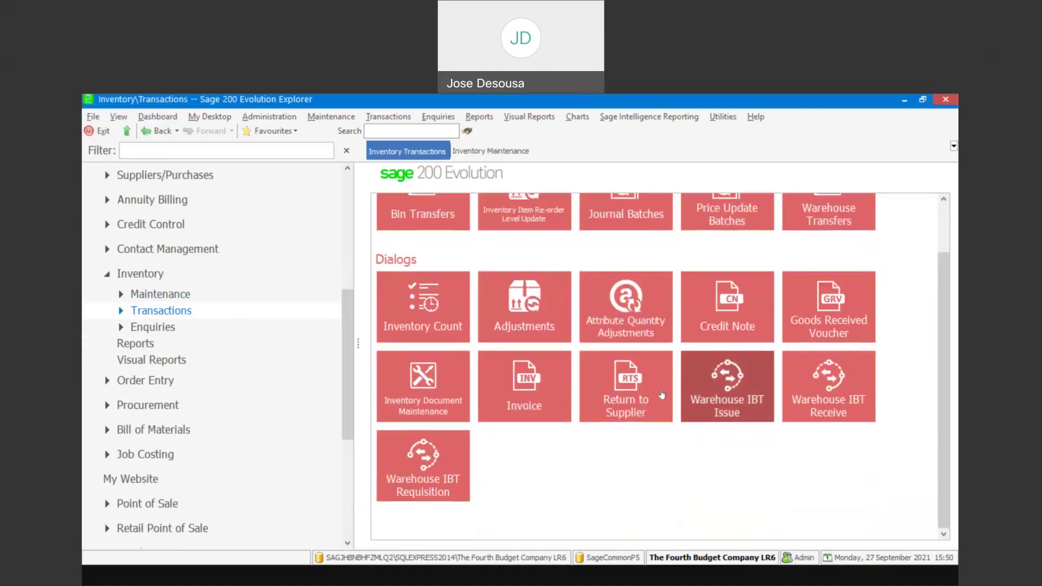
pyautogui.click(538, 401)
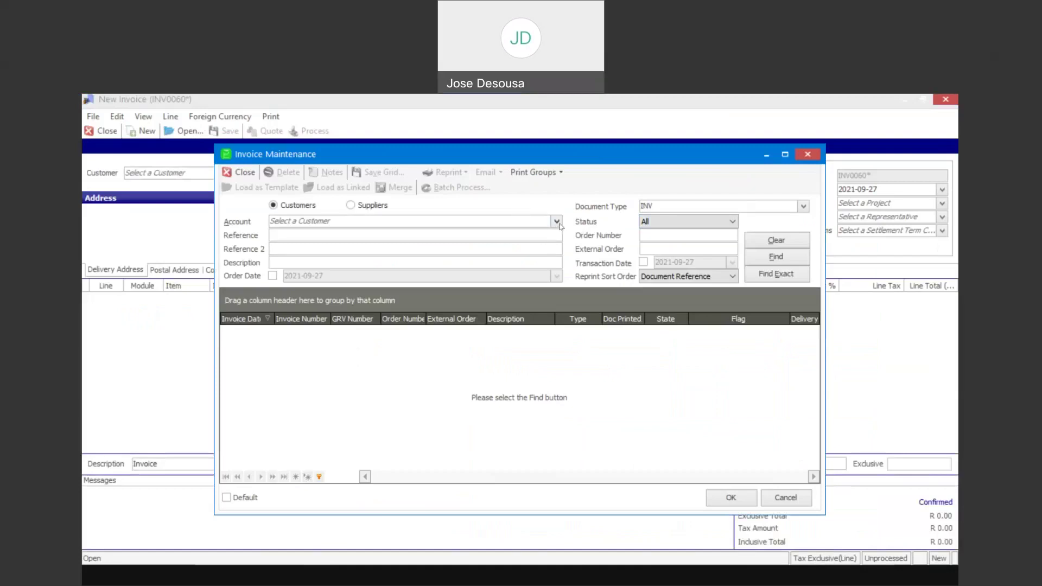
# Find Anderson Stationery Company's existing invoices, check their reprint options, then cancel the lookup.
pyautogui.click(555, 221)
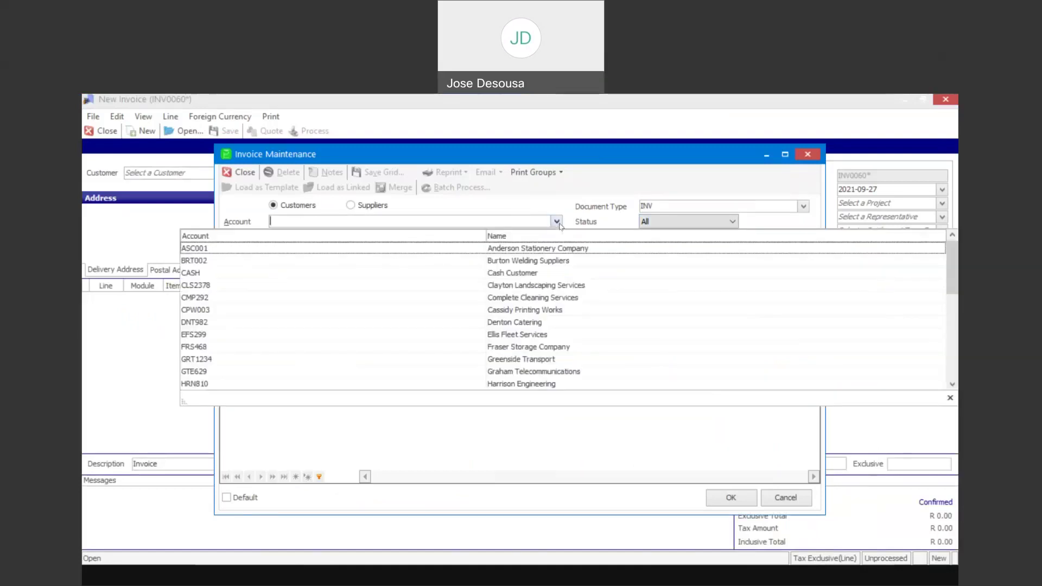
pyautogui.click(526, 250)
pyautogui.click(765, 263)
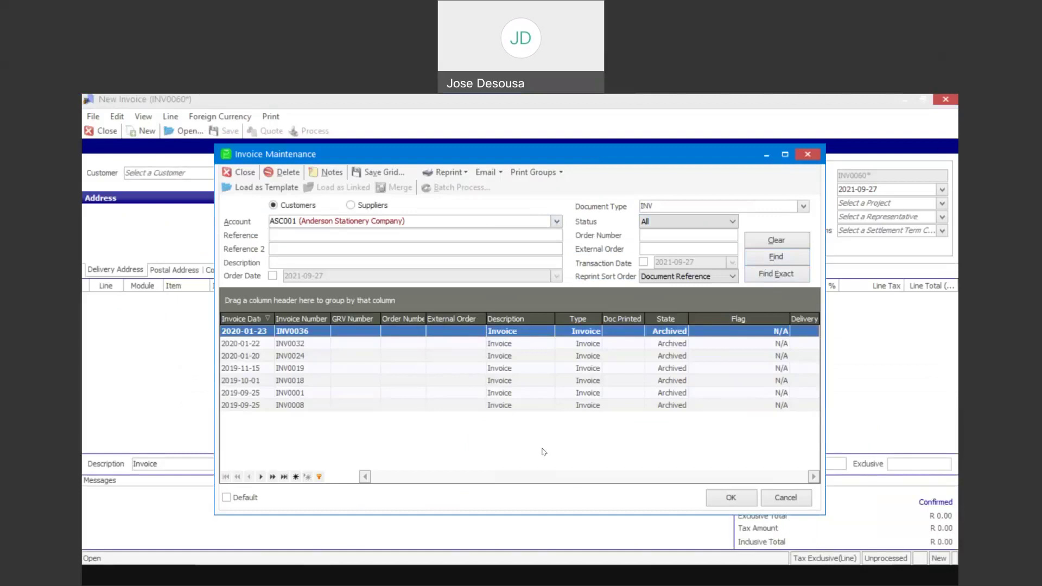
pyautogui.click(465, 172)
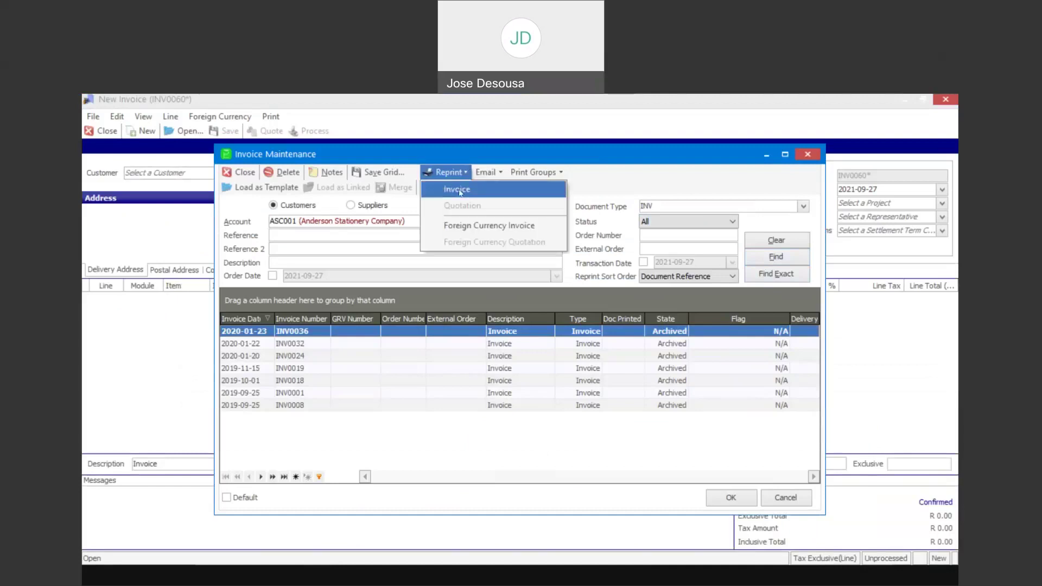
pyautogui.click(785, 499)
pyautogui.click(785, 499)
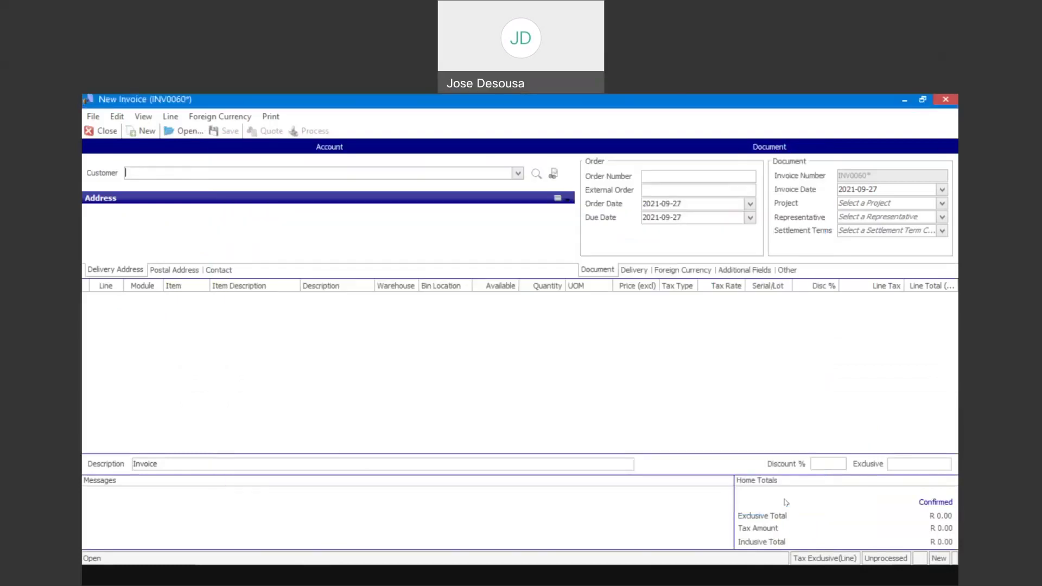
# Close the blank invoice and load Anderson Stationery Company's transactions in Customer Transaction Enquiries.
pyautogui.click(107, 131)
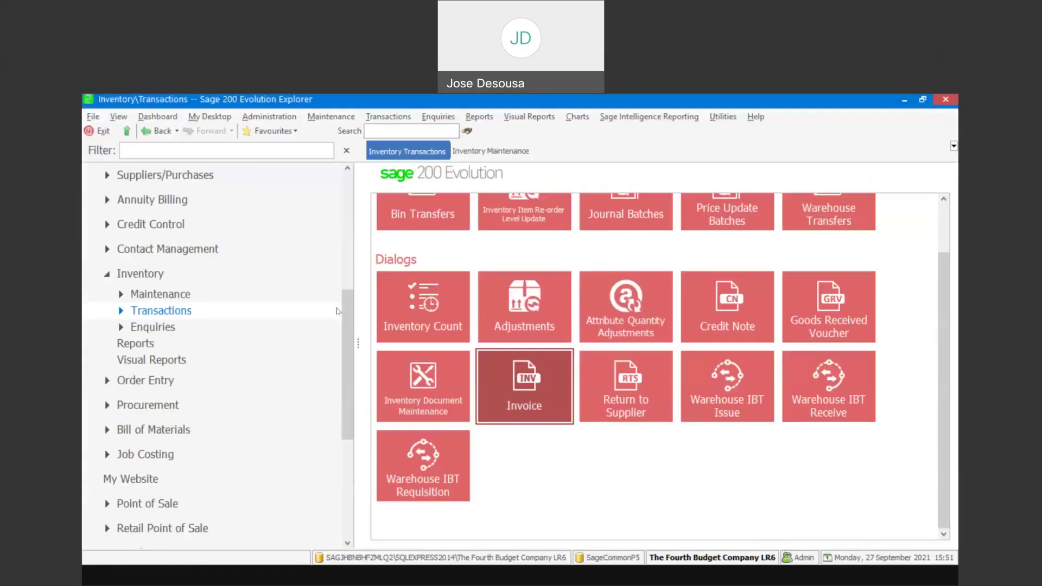
pyautogui.moveTo(343, 318); pyautogui.dragTo(352, 247)
pyautogui.click(229, 241)
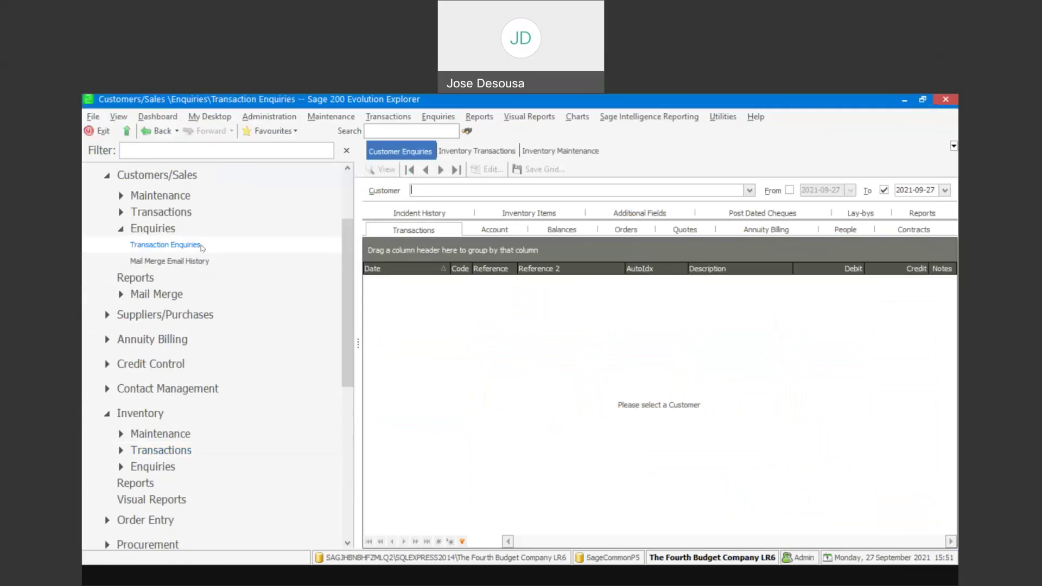
pyautogui.click(749, 191)
pyautogui.click(801, 216)
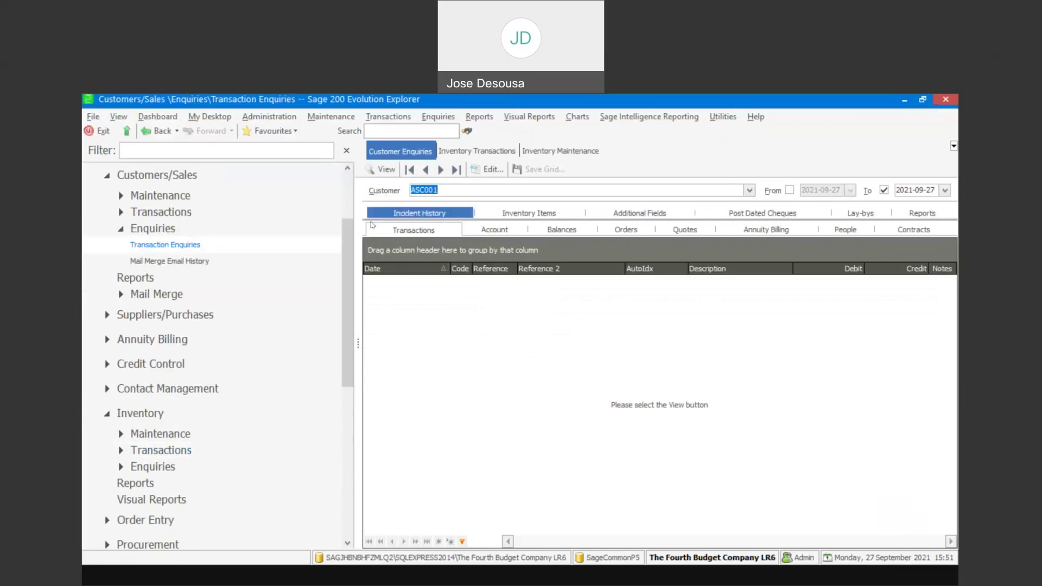
pyautogui.click(384, 168)
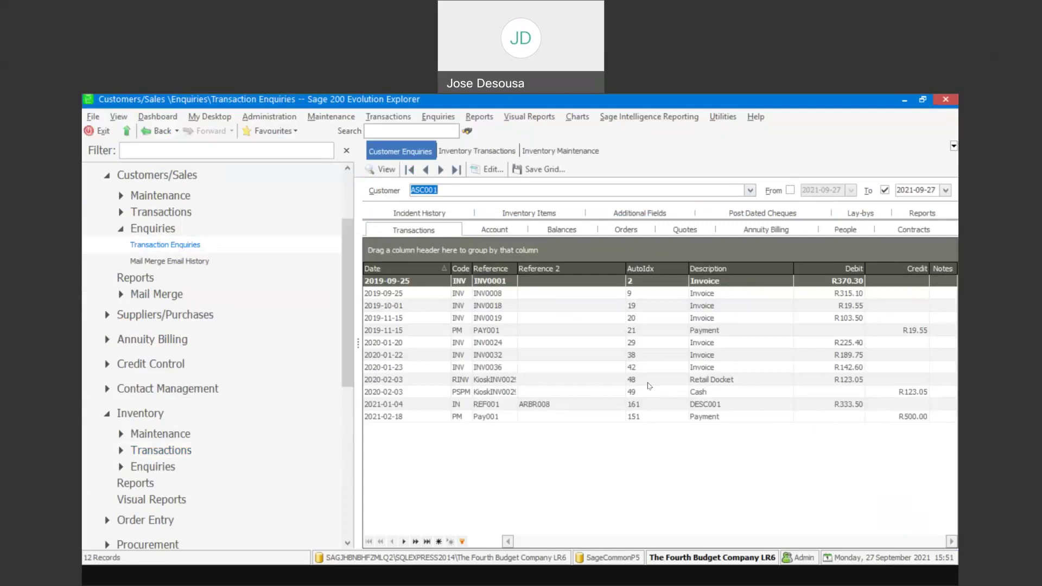
# Inspect the actions available for the 2020-01-23 invoice without choosing one.
pyautogui.click(481, 372)
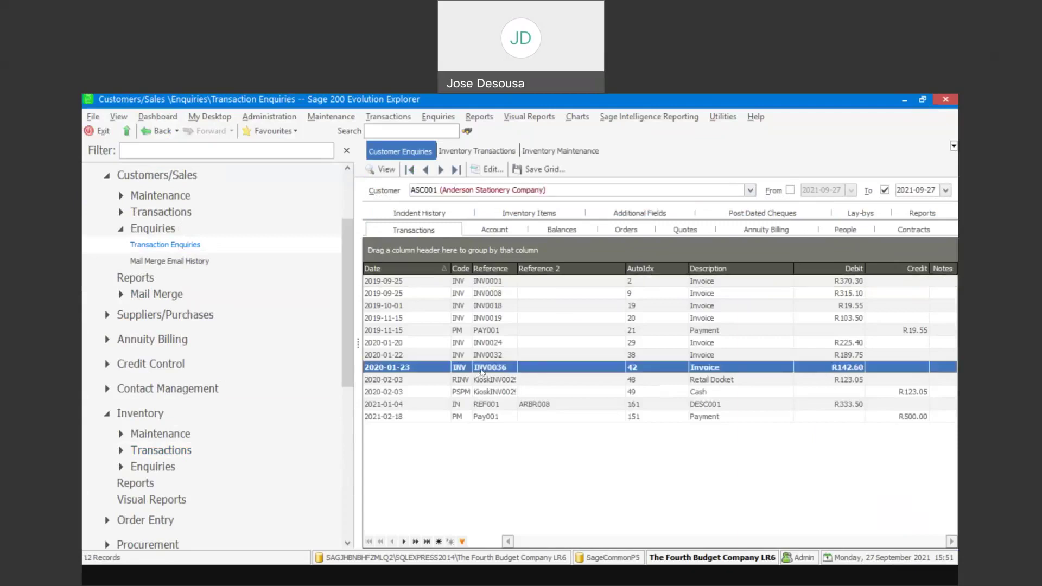
pyautogui.rightClick(482, 372)
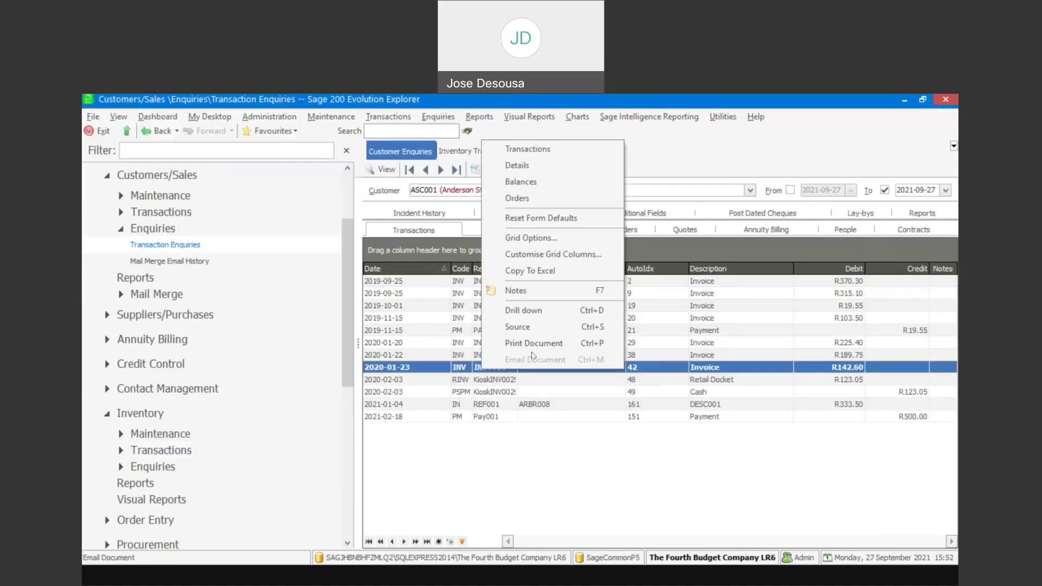
pyautogui.click(524, 461)
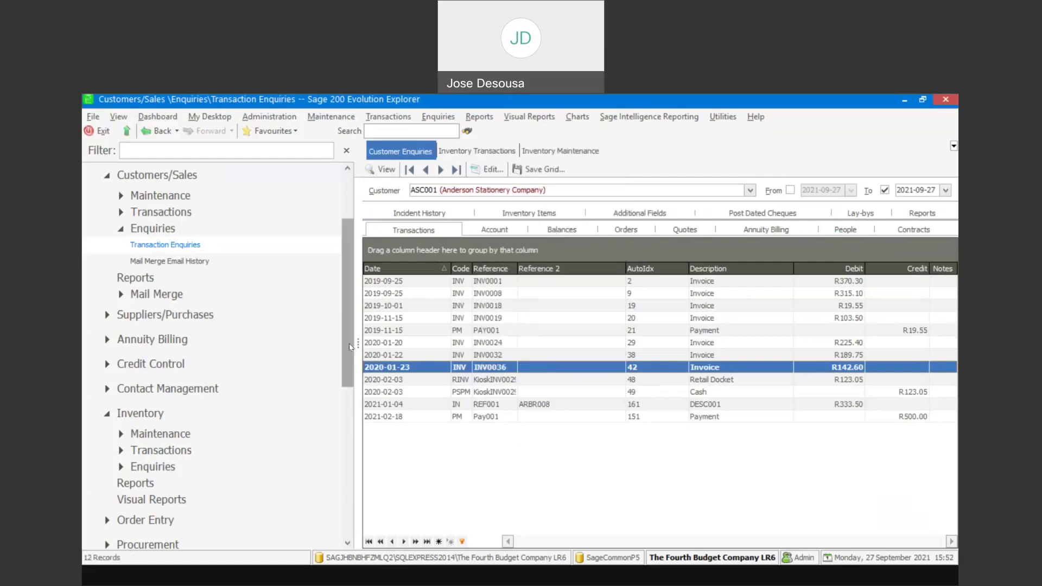
pyautogui.moveTo(350, 346); pyautogui.dragTo(354, 382)
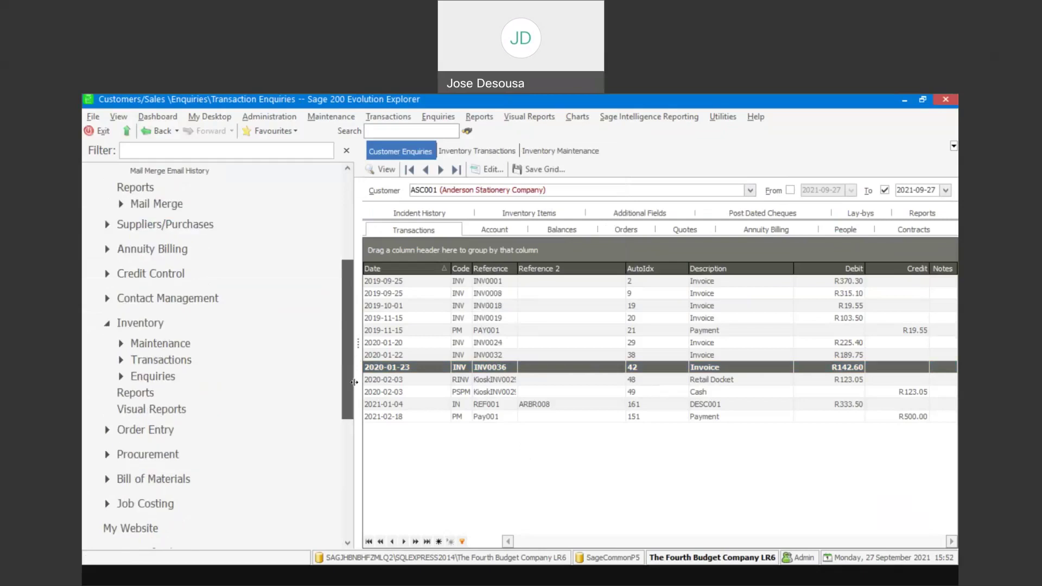
# Launch the Reprint Documents report from Inventory Reports.
pyautogui.click(249, 391)
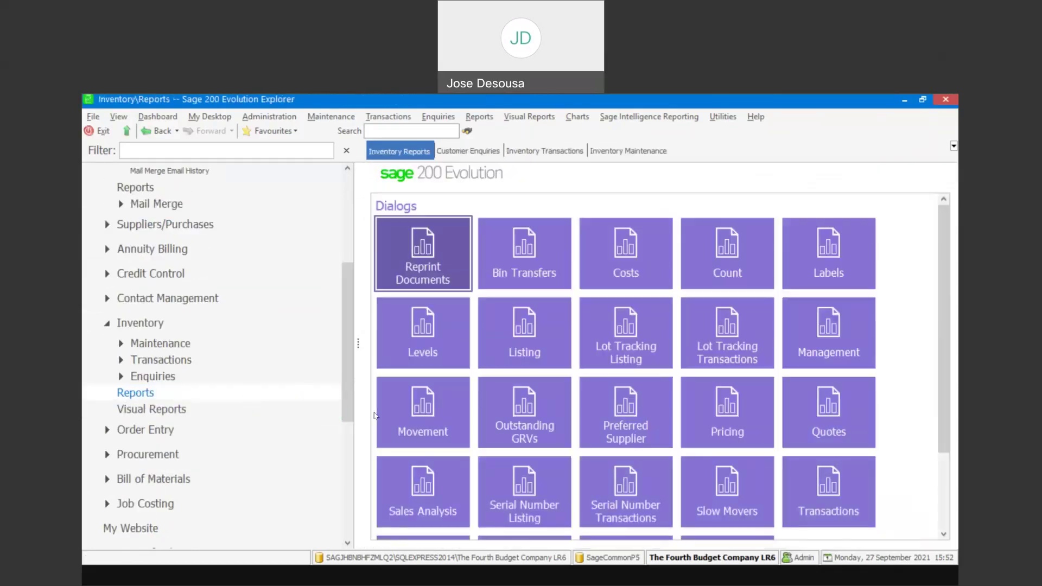
pyautogui.click(435, 262)
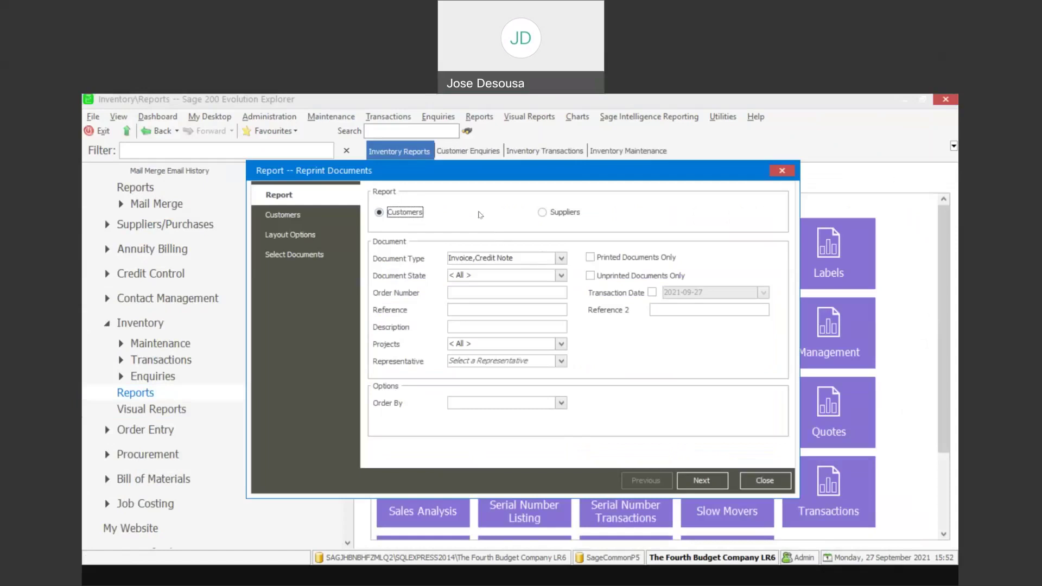
# Add Sales Order to the document types and restrict the report to unprinted documents only.
pyautogui.click(561, 258)
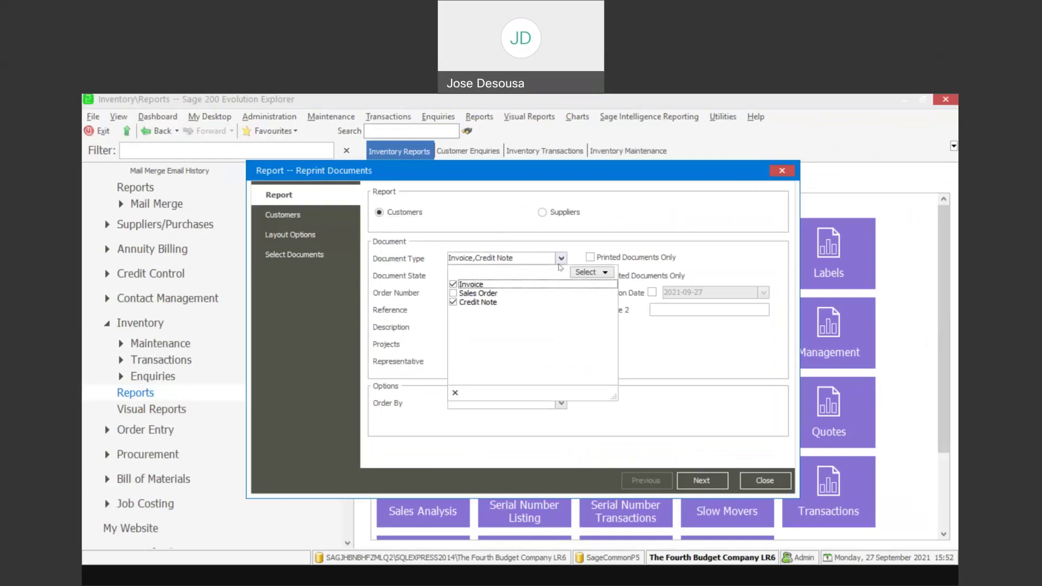
pyautogui.click(453, 293)
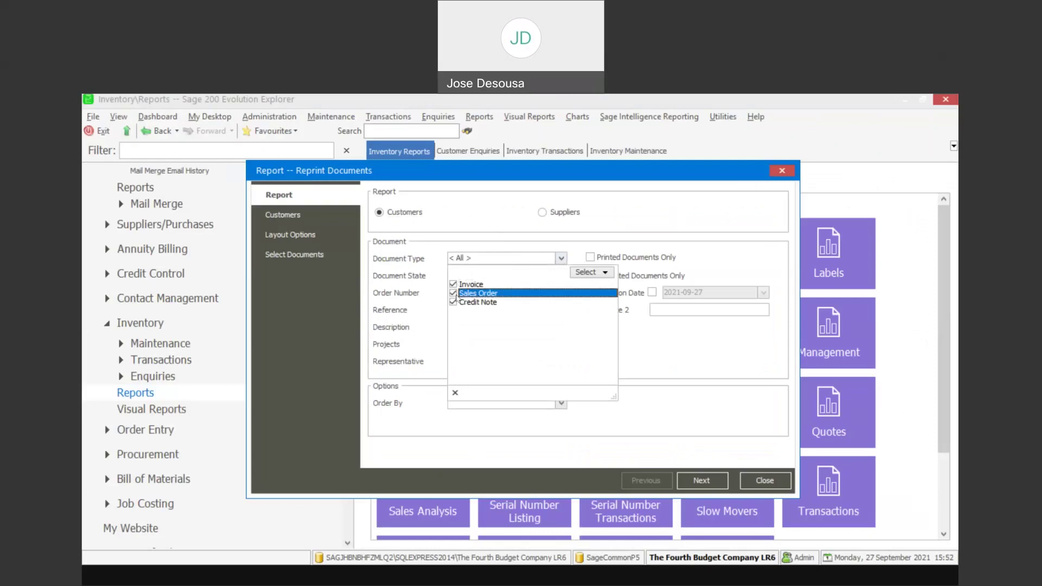
pyautogui.click(664, 347)
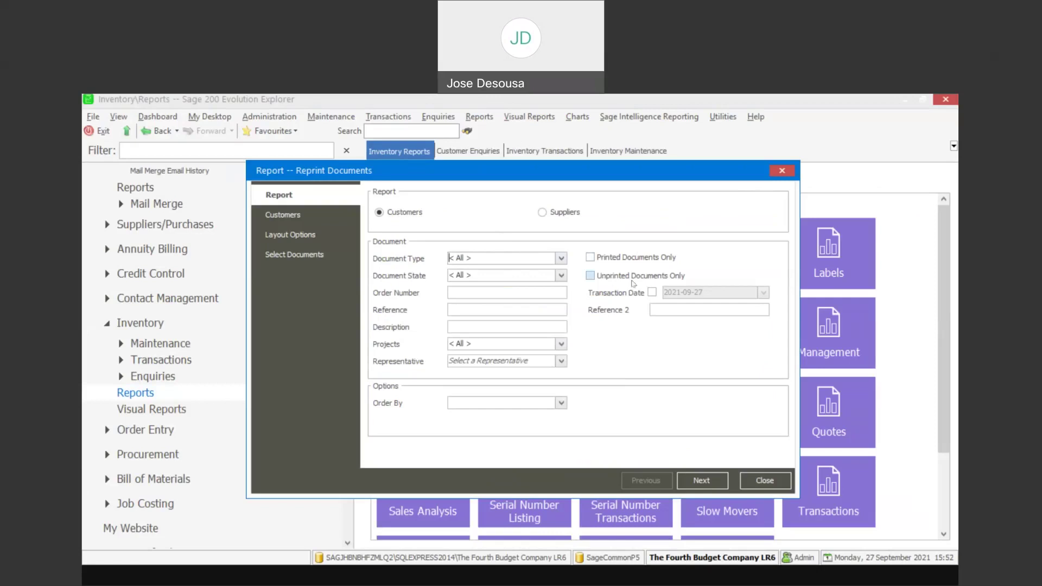
pyautogui.click(590, 276)
# Filter by transaction date 2021-04-21 and advance to the customer selection page.
pyautogui.click(651, 292)
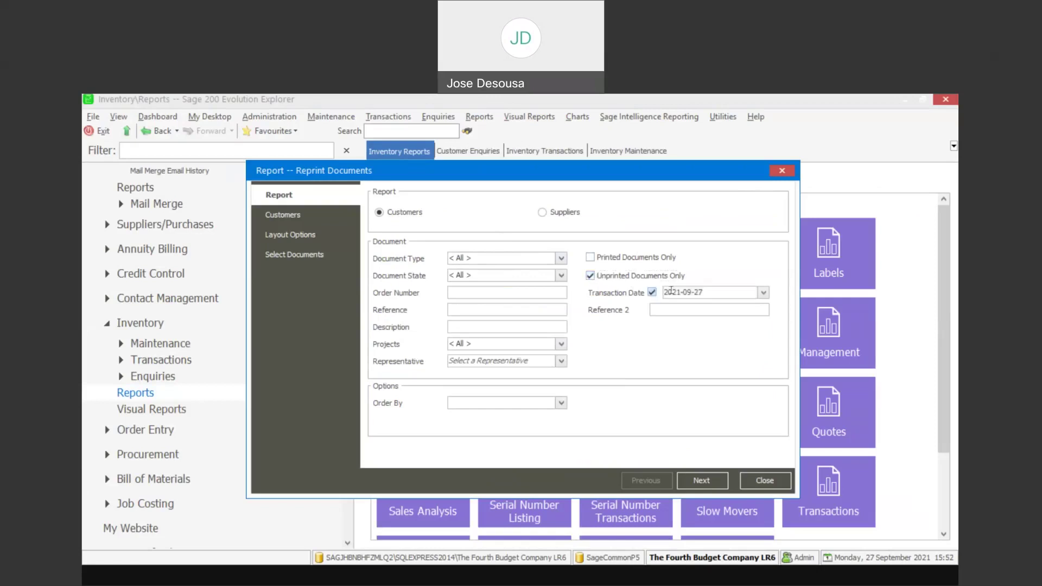
pyautogui.click(763, 294)
pyautogui.click(668, 306)
pyautogui.click(667, 305)
pyautogui.click(667, 306)
pyautogui.click(668, 306)
pyautogui.click(668, 306)
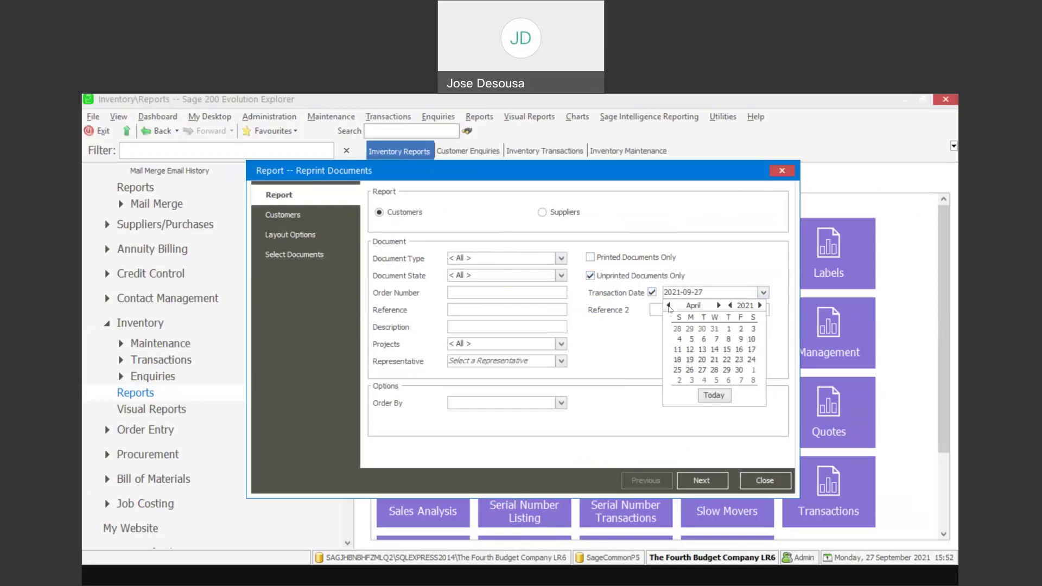
pyautogui.click(714, 360)
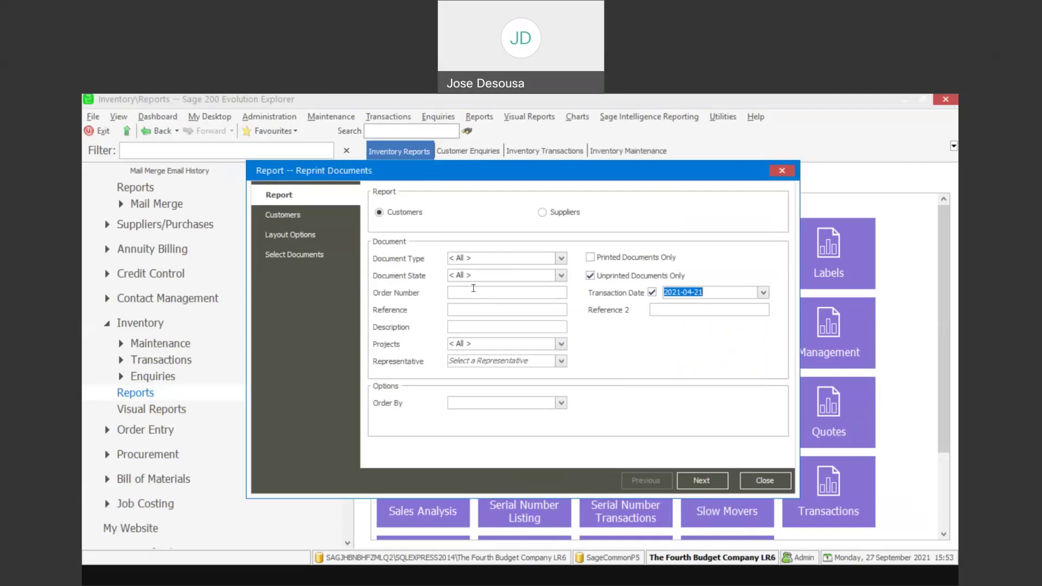
pyautogui.click(720, 479)
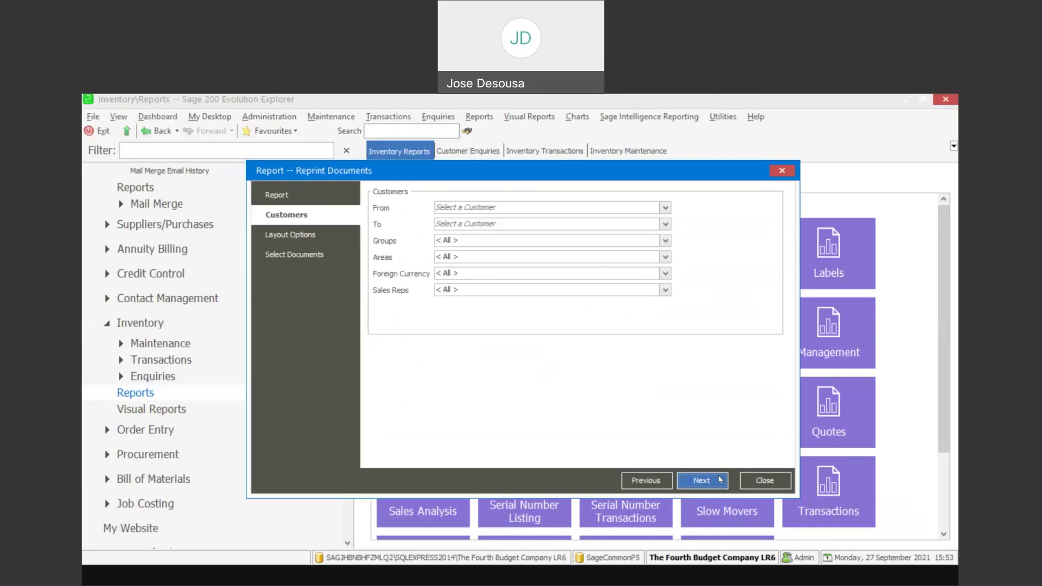
# Verify Invoice (A4) is the invoice layout in Layout Options, then proceed to document selection.
pyautogui.click(720, 479)
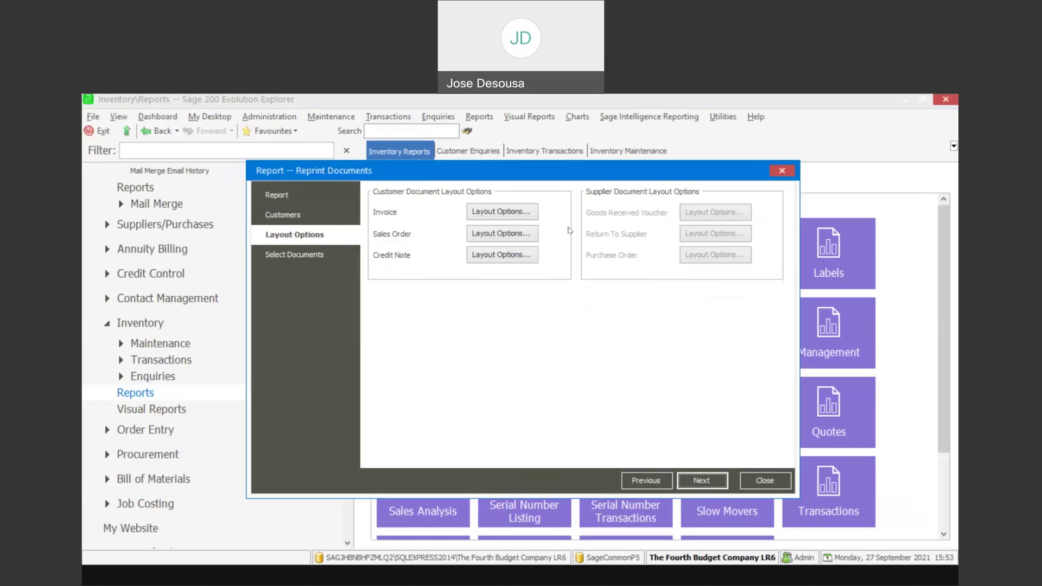
pyautogui.click(510, 212)
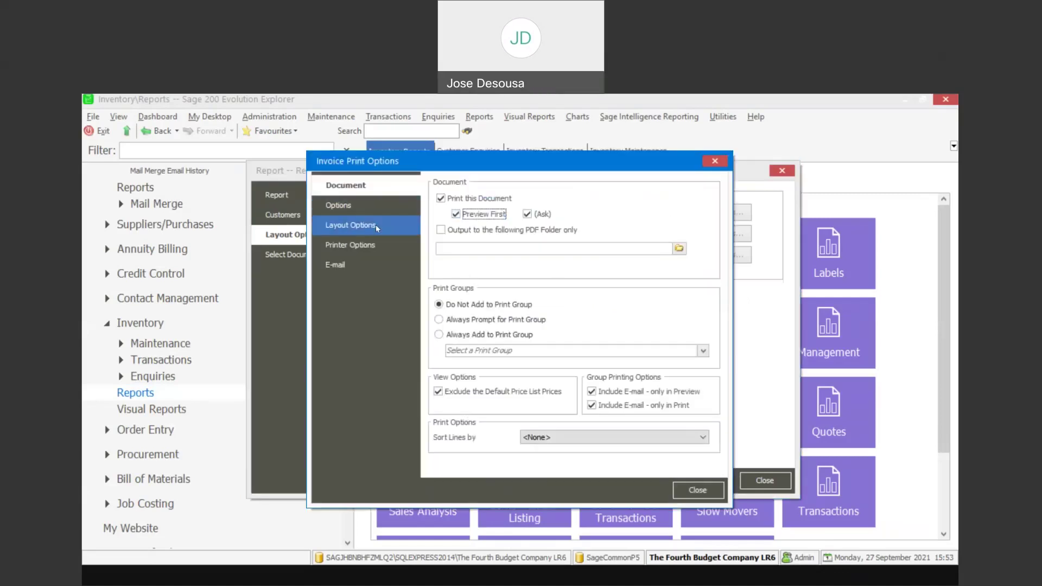
pyautogui.click(375, 224)
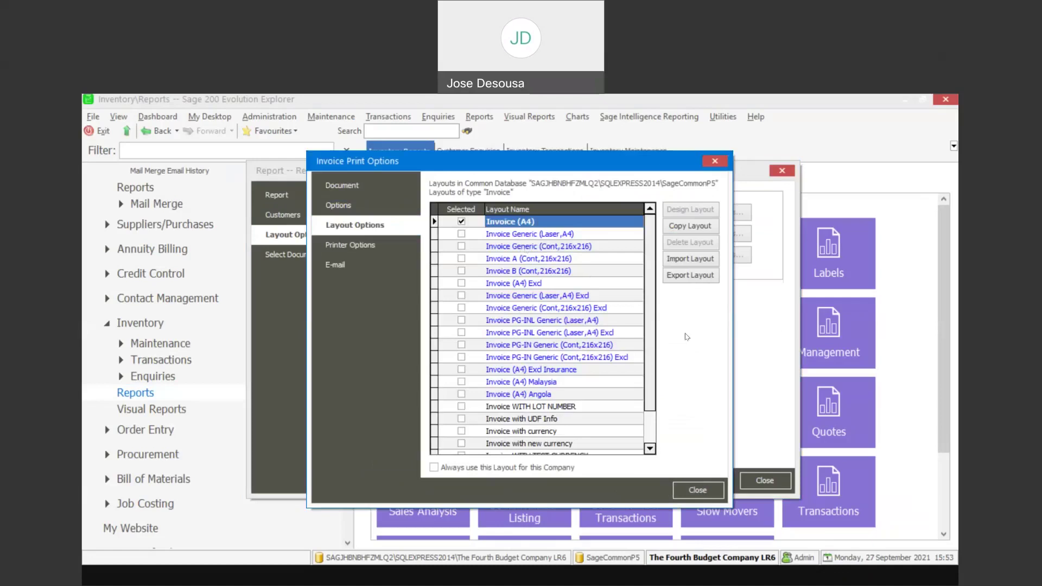
pyautogui.click(697, 490)
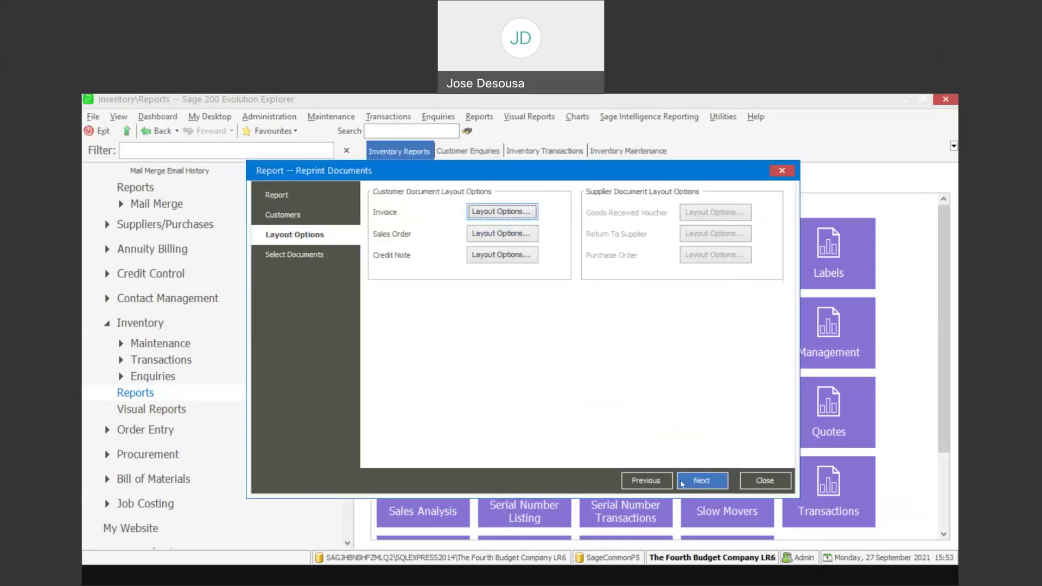
pyautogui.click(703, 482)
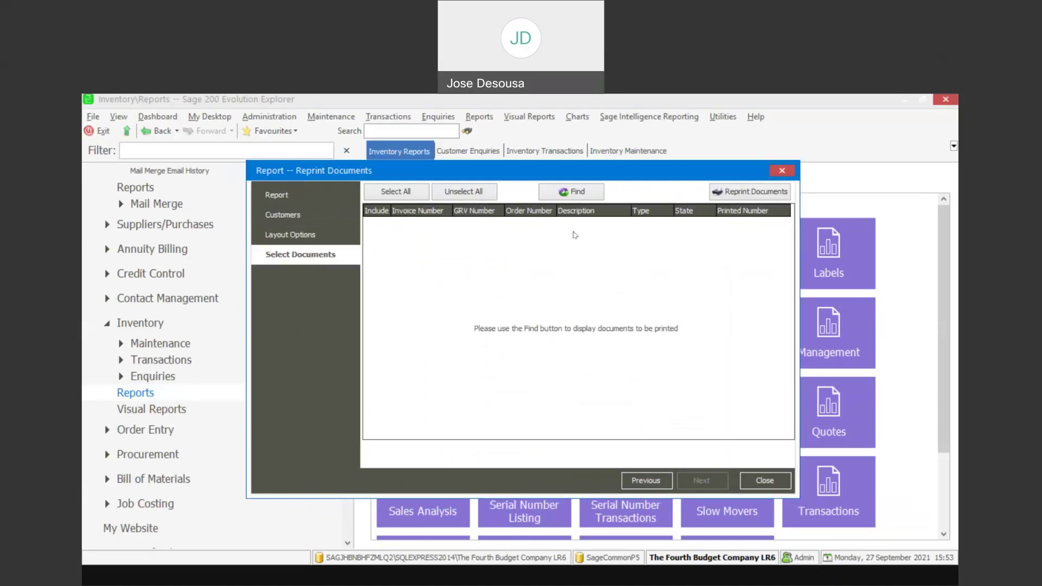
# List archived invoices, include only INV0057, INV0058 and INV0059, and reprint them.
pyautogui.click(588, 194)
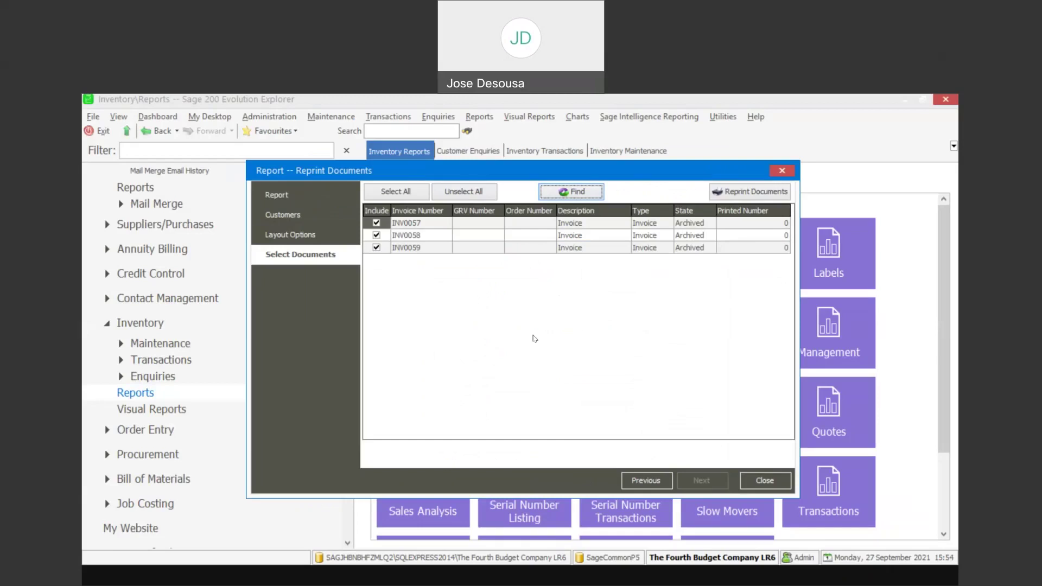
pyautogui.click(466, 197)
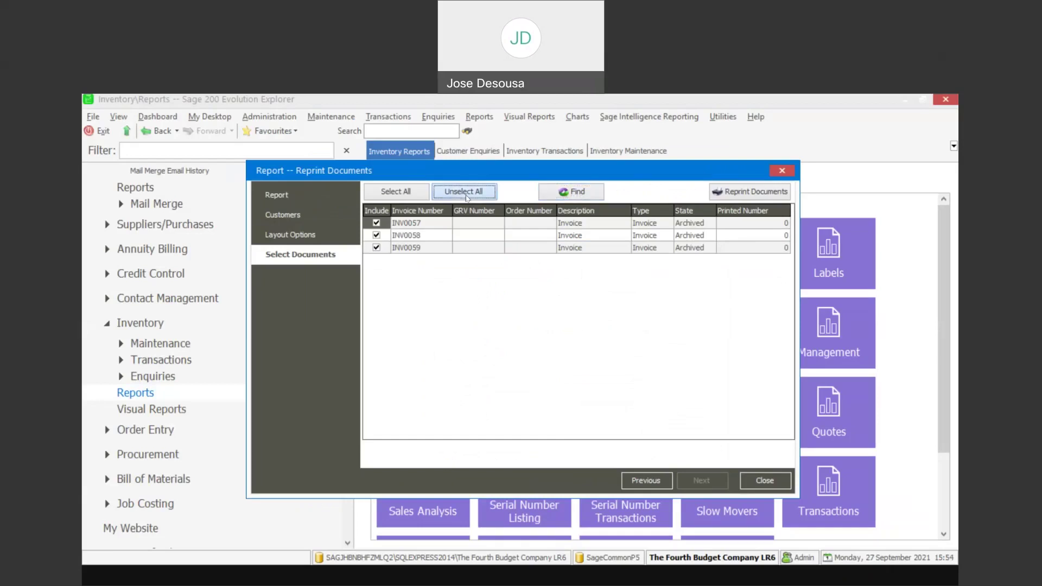
pyautogui.click(376, 223)
pyautogui.click(376, 235)
pyautogui.click(376, 247)
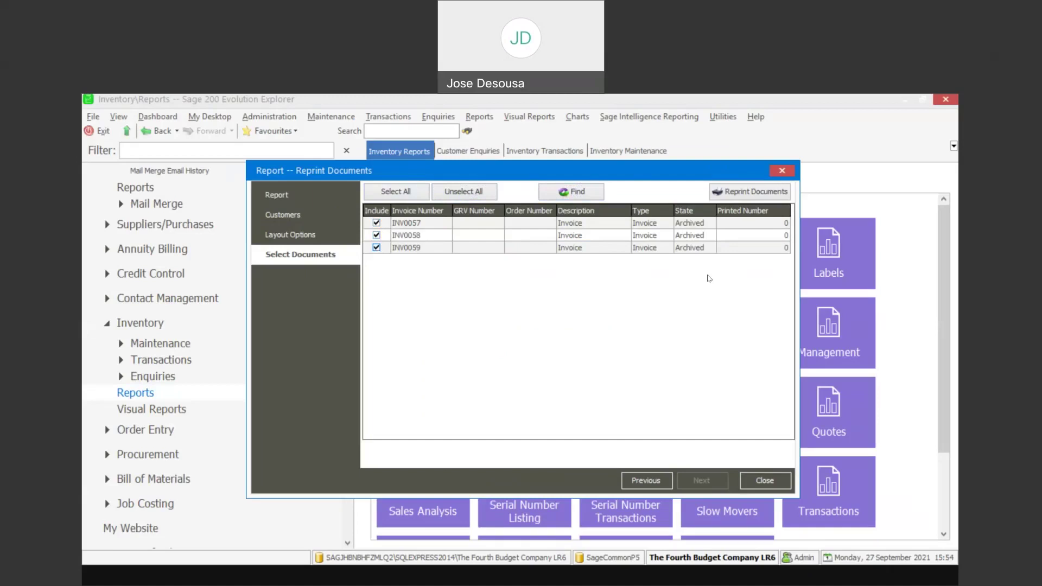
pyautogui.click(750, 194)
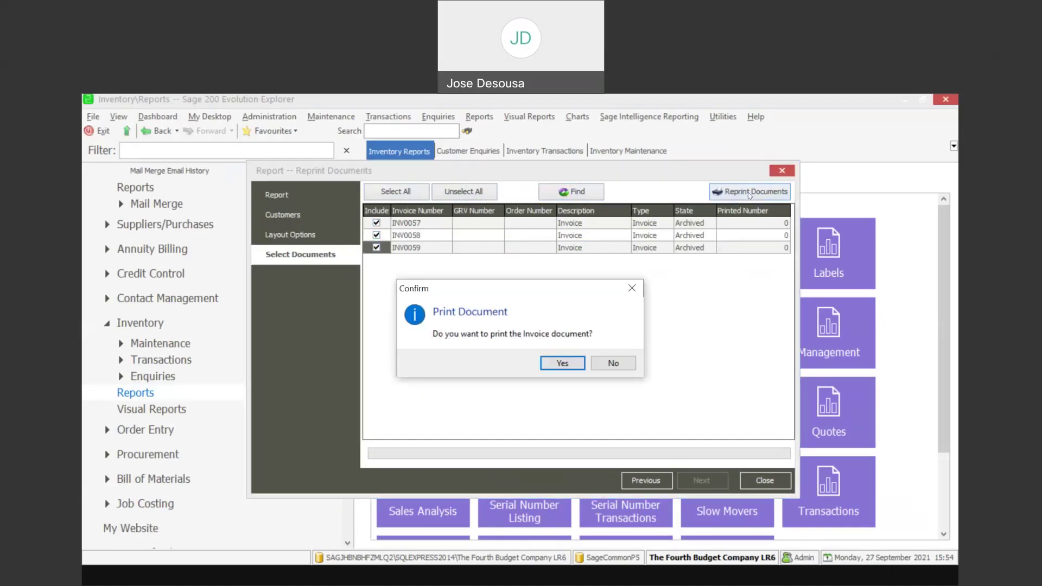
# Confirm the reprint, page through the three invoice previews, and cancel the Print dialog.
pyautogui.click(565, 362)
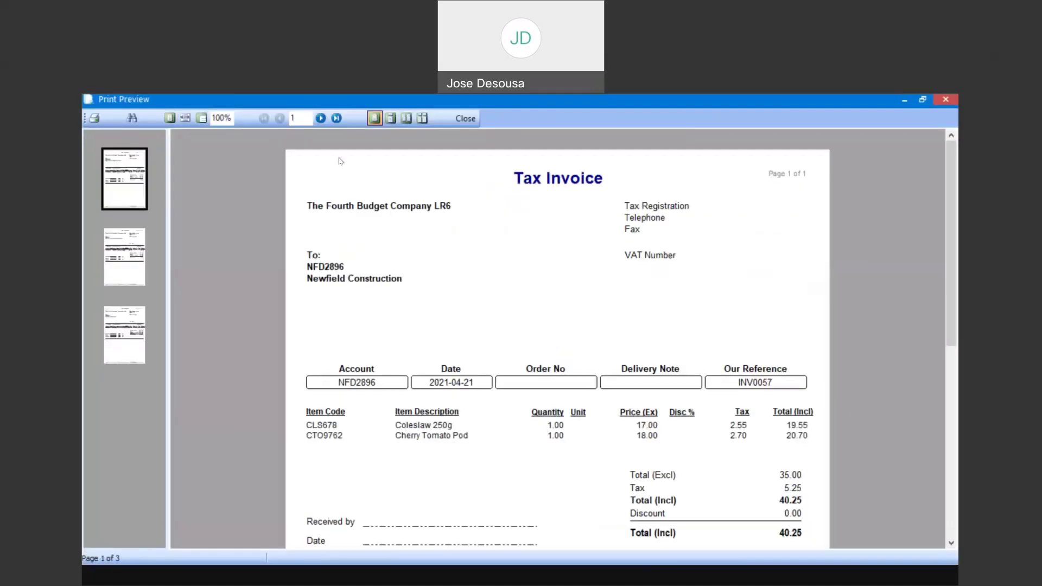
pyautogui.click(320, 118)
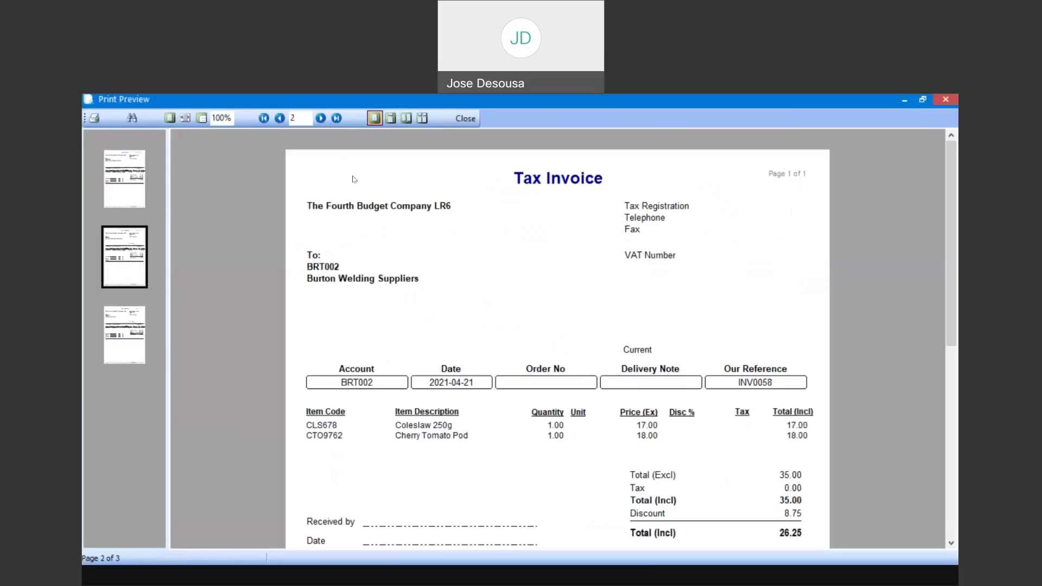
pyautogui.click(321, 118)
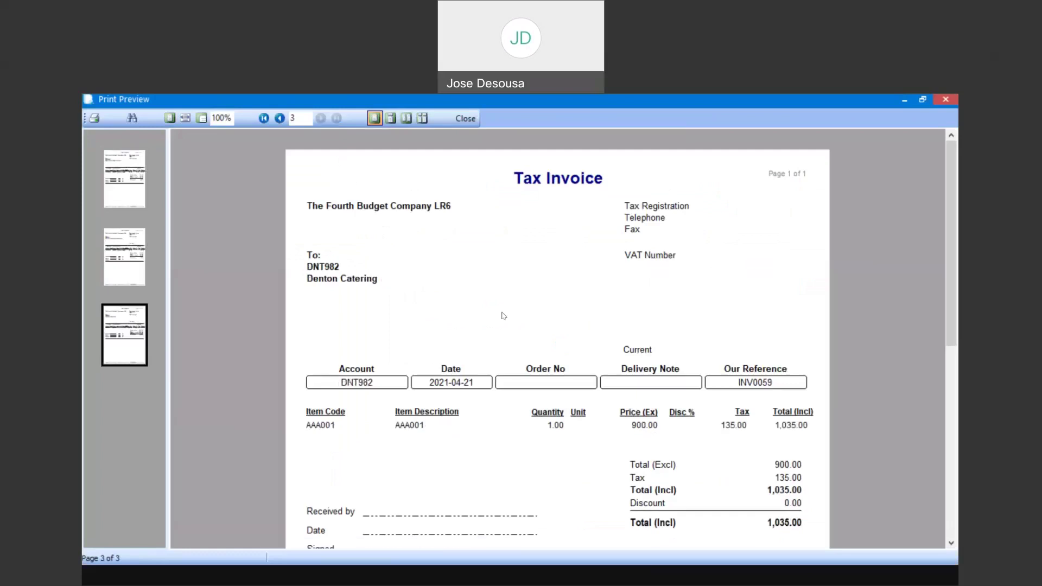
pyautogui.click(95, 119)
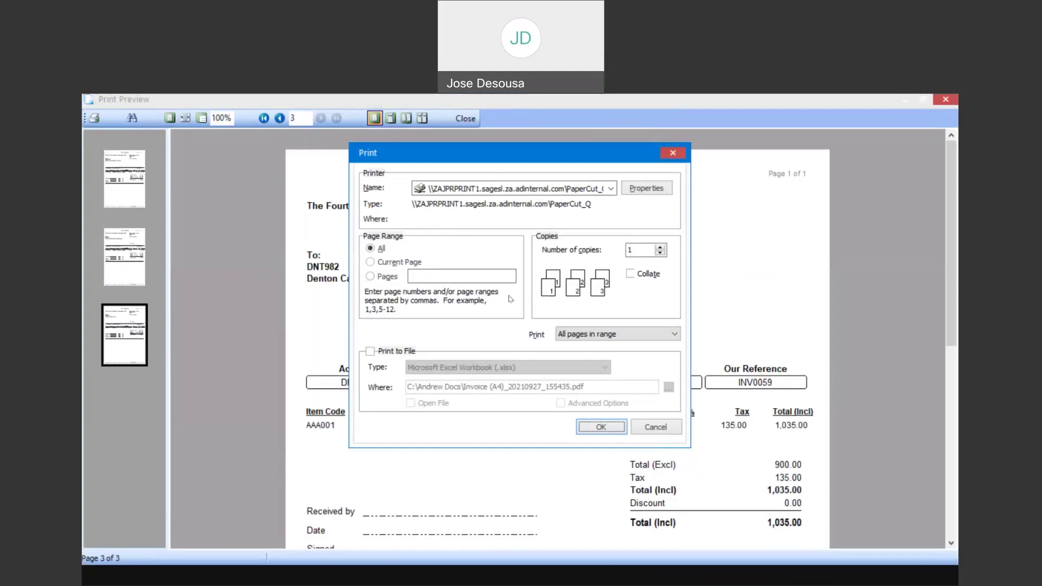
pyautogui.click(646, 428)
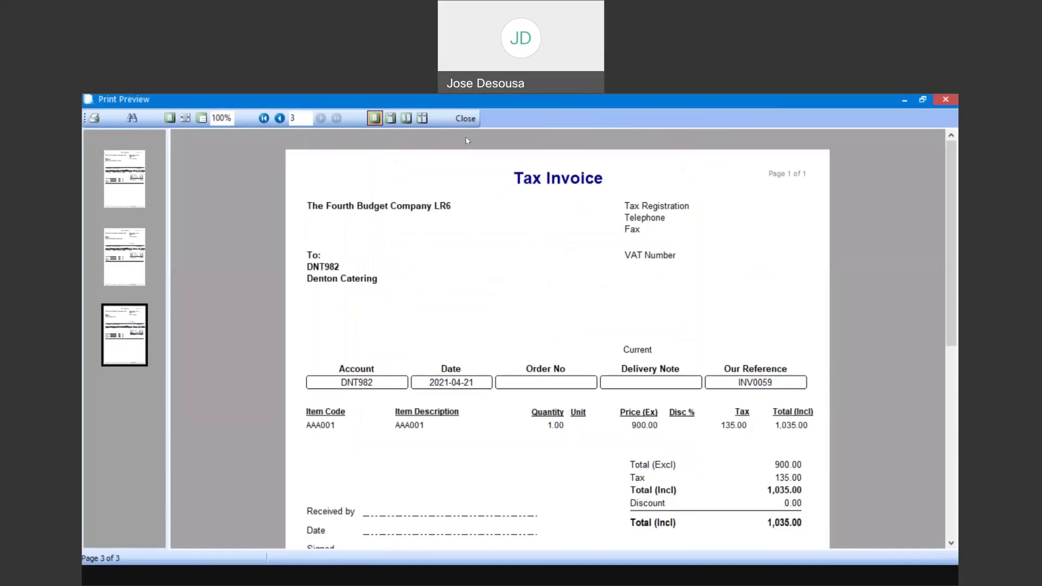
# Close Print Preview, cancel the E-mail Report dialog, and close Reprint Documents.
pyautogui.click(466, 123)
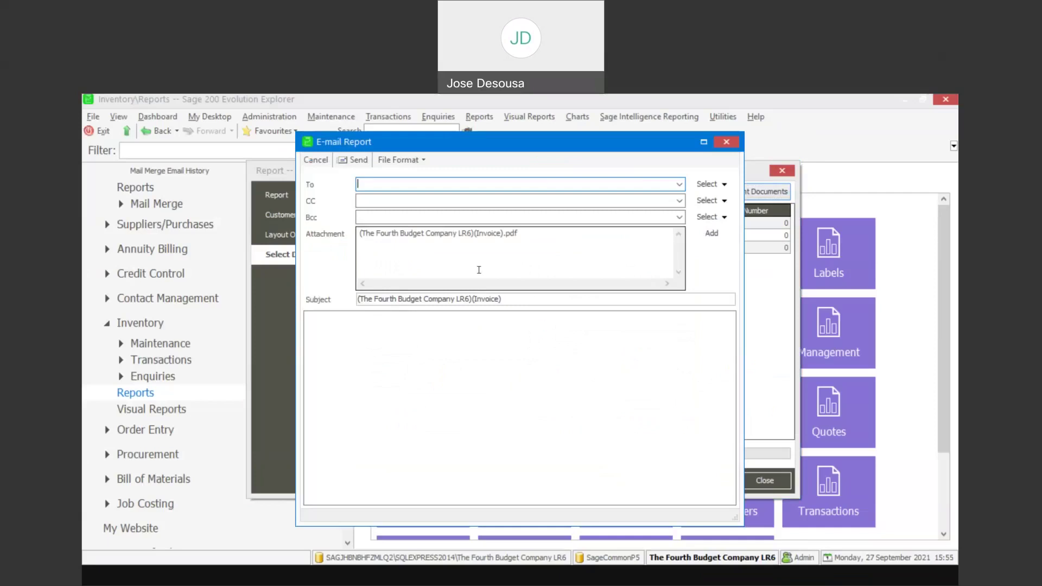
pyautogui.click(316, 160)
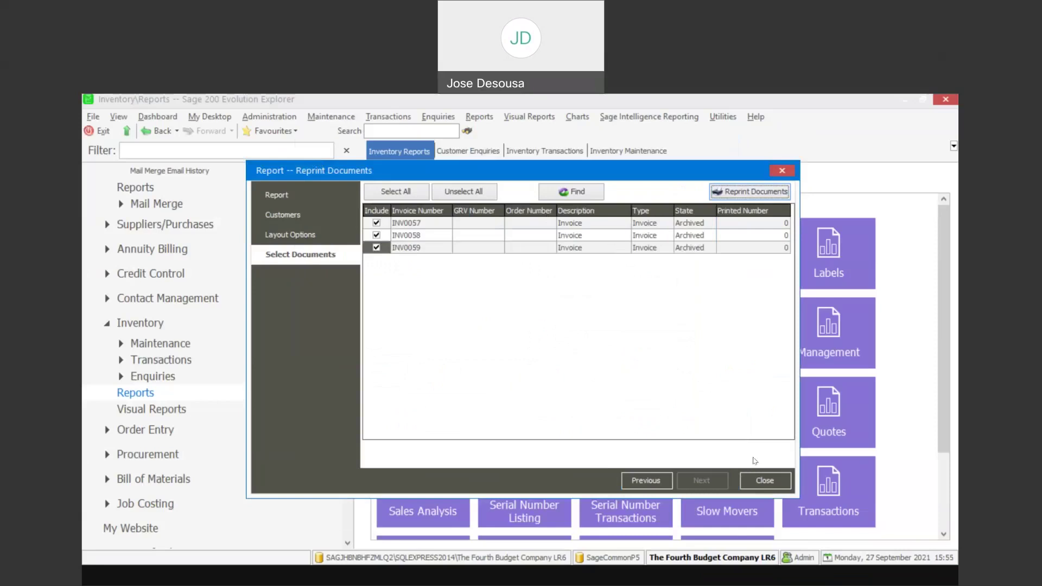
pyautogui.click(749, 482)
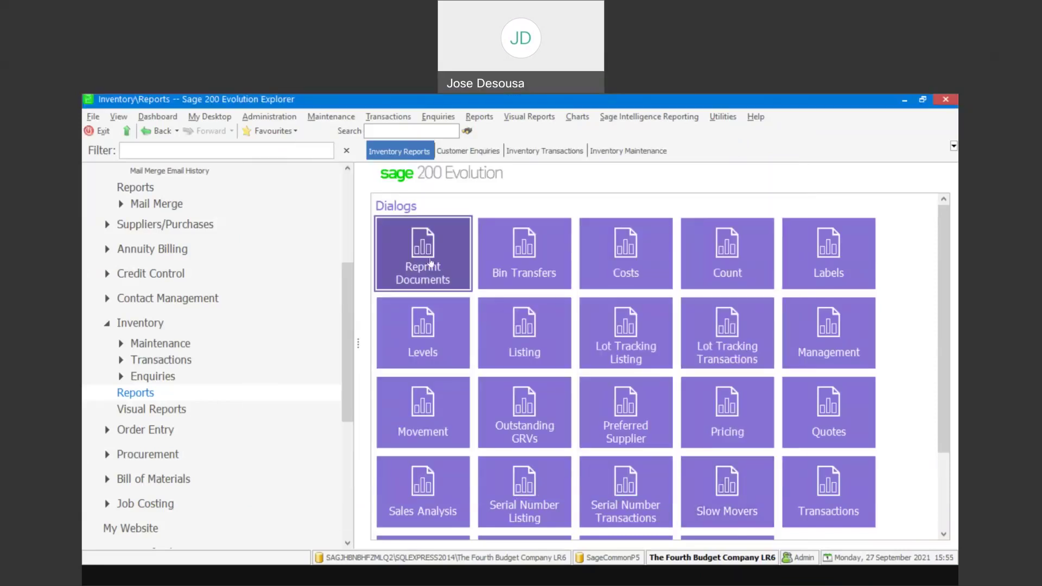
# Open Reprint Documents for Suppliers, ticking Return to Supplier and Purchase Order document types.
pyautogui.click(431, 263)
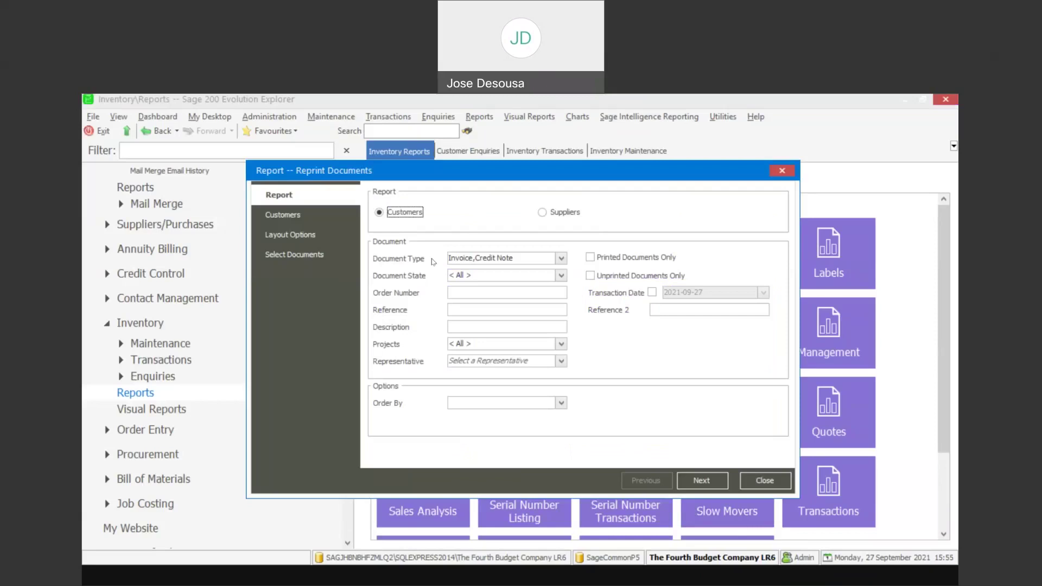
pyautogui.click(544, 215)
pyautogui.click(562, 259)
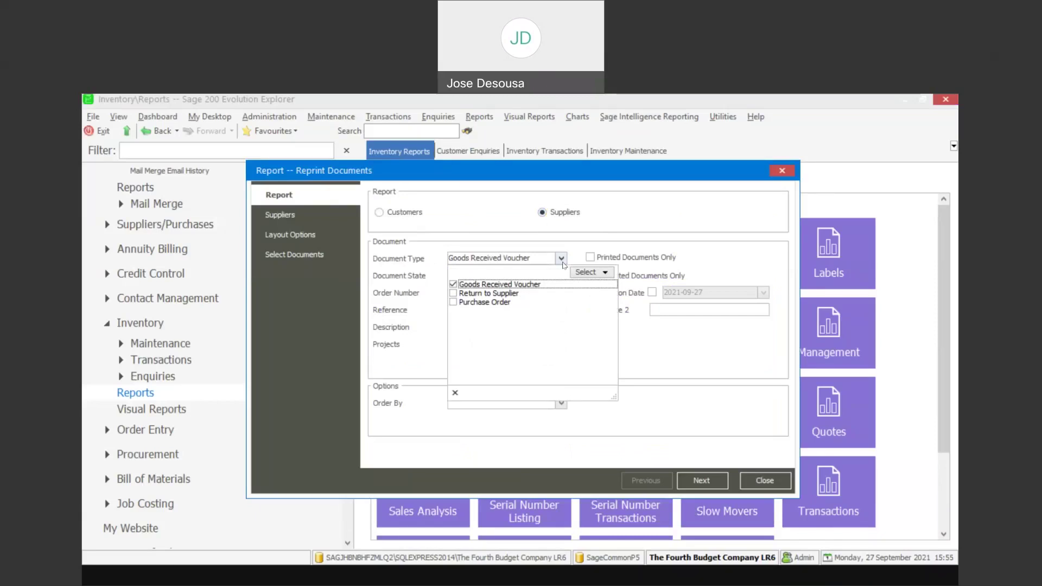
pyautogui.click(464, 292)
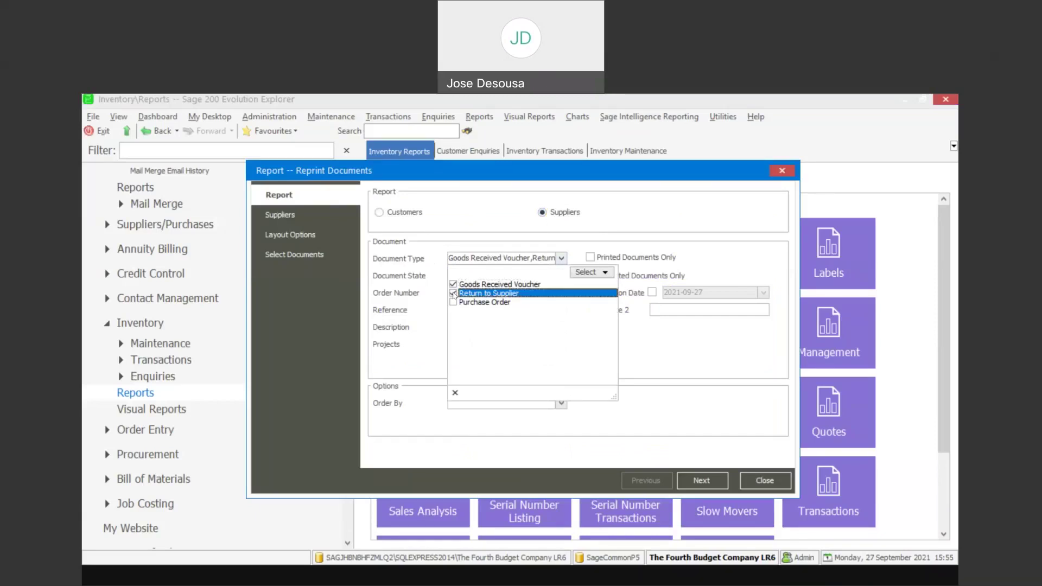
pyautogui.click(454, 302)
pyautogui.click(643, 352)
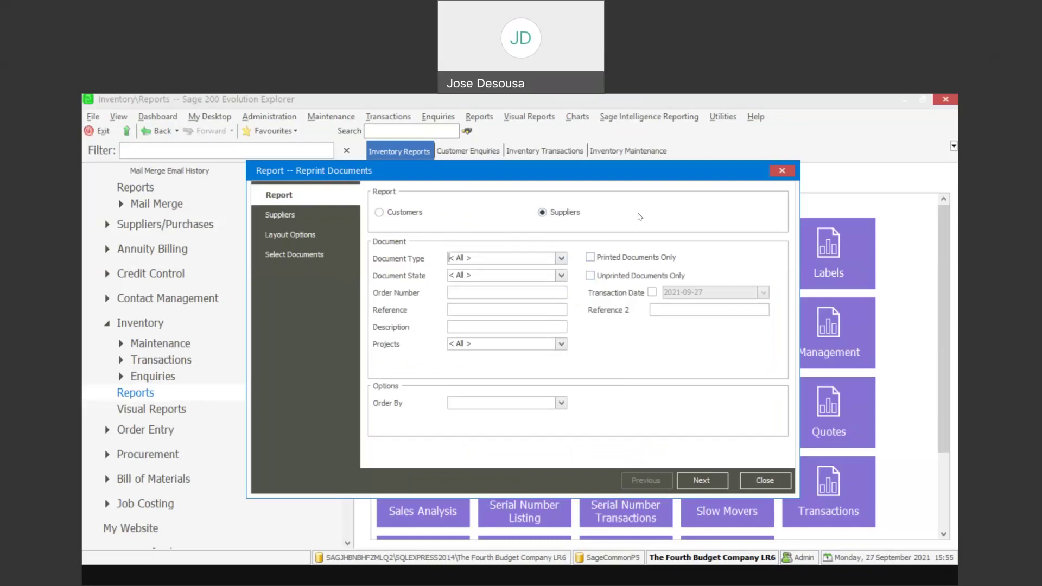
# Advance to Select Documents, list the supplier GRVs and purchase orders, and close the report.
pyautogui.click(699, 479)
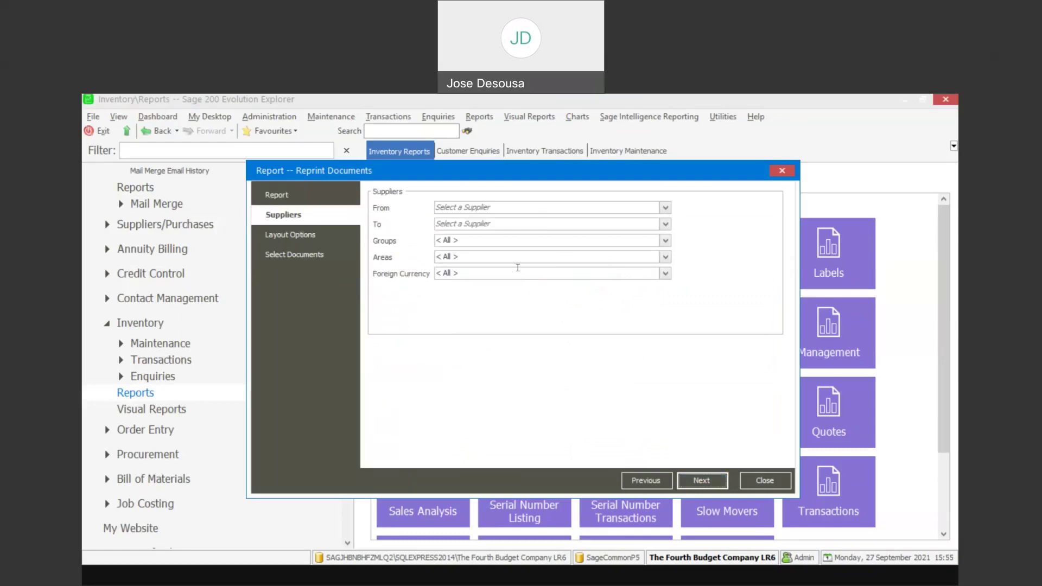
pyautogui.click(701, 480)
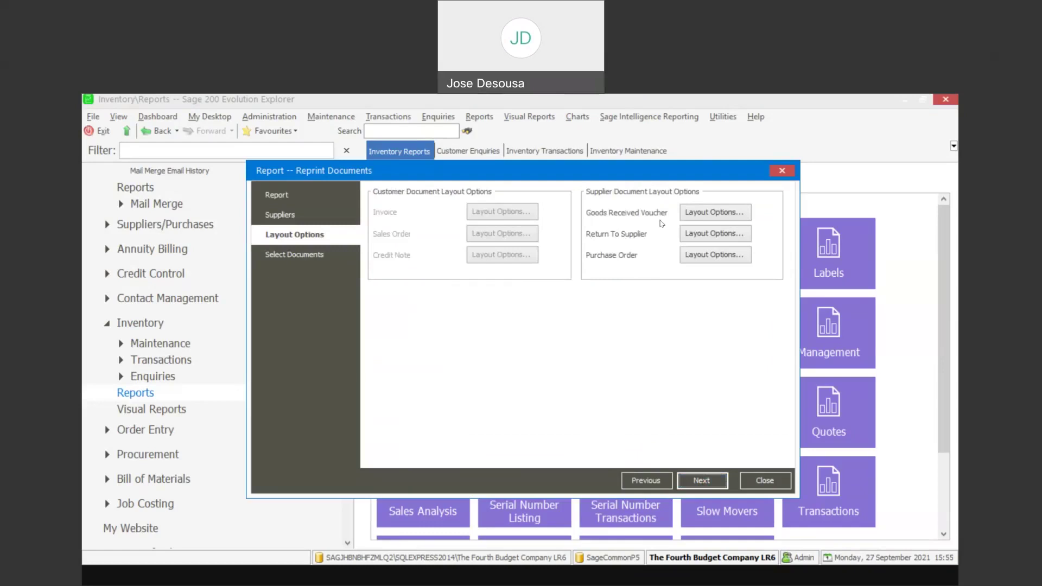
pyautogui.click(701, 480)
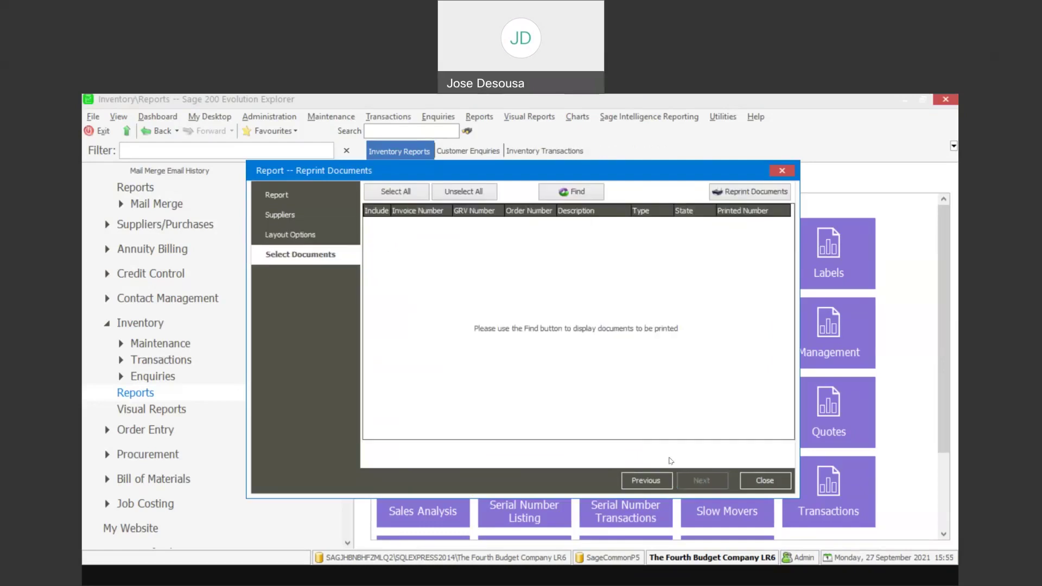
pyautogui.click(572, 191)
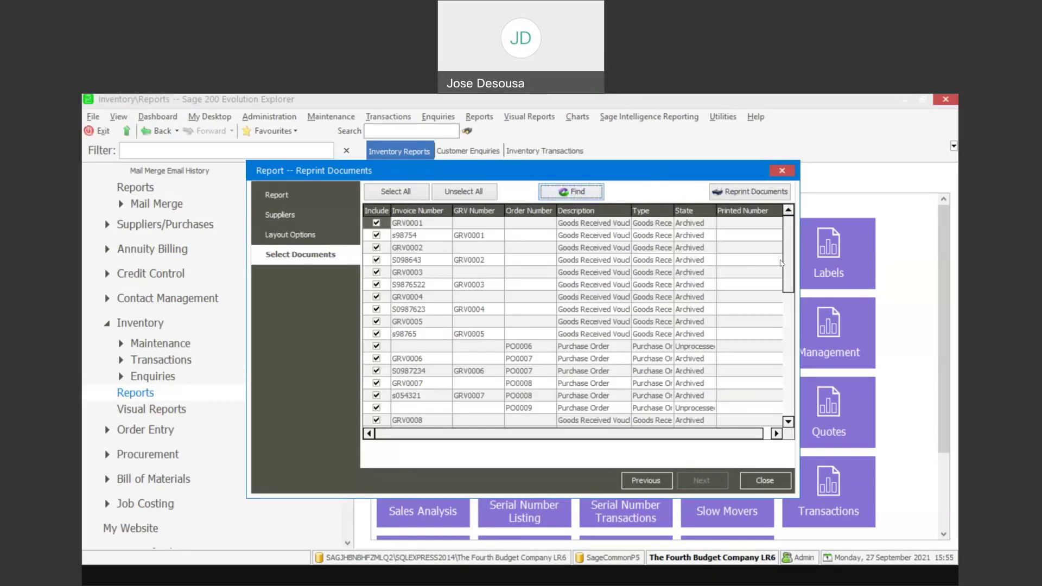
pyautogui.click(764, 480)
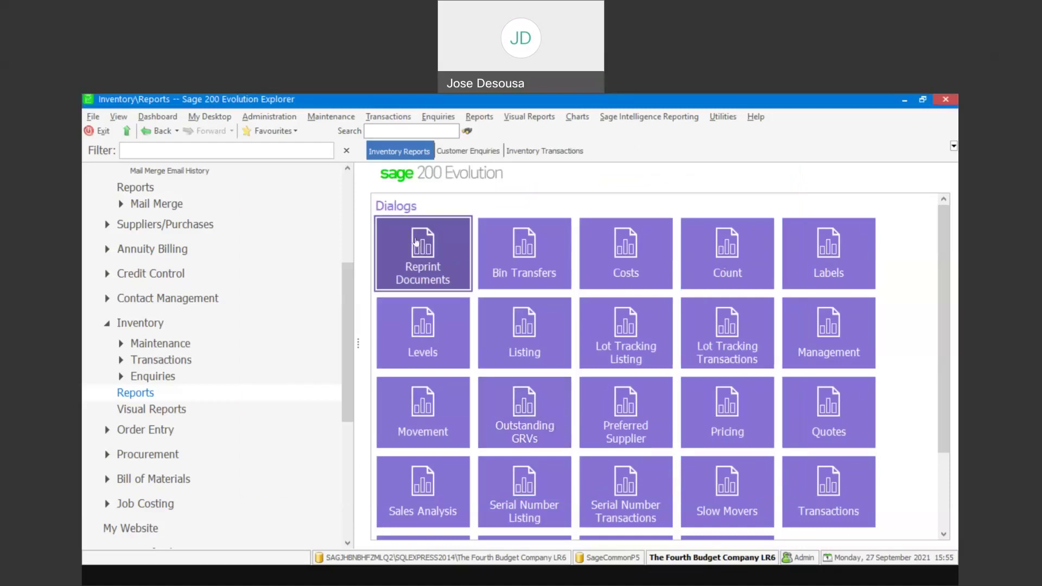
# Reopen the Reprint Documents report from the Inventory Reports page.
pyautogui.click(416, 242)
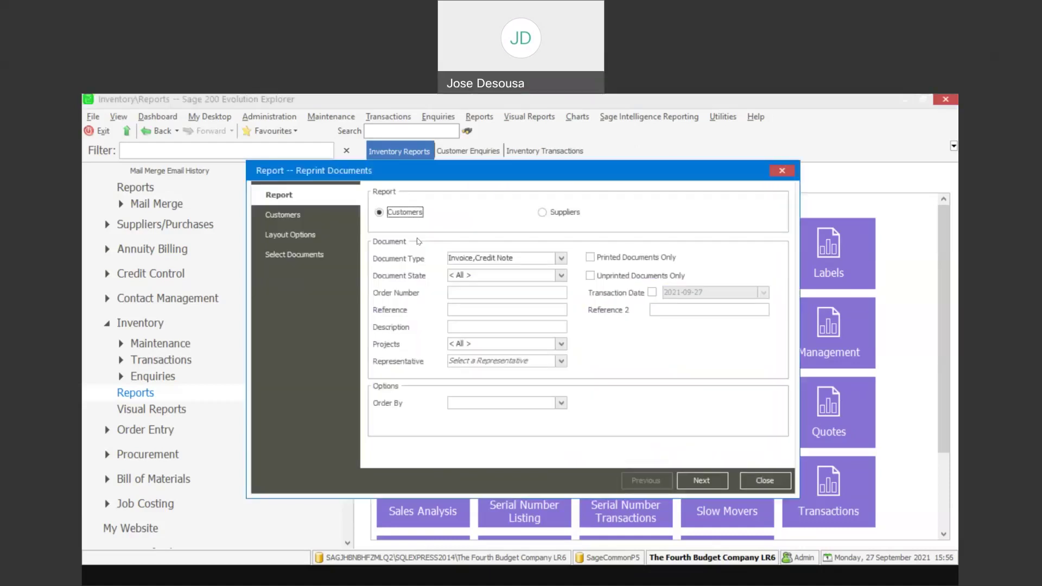